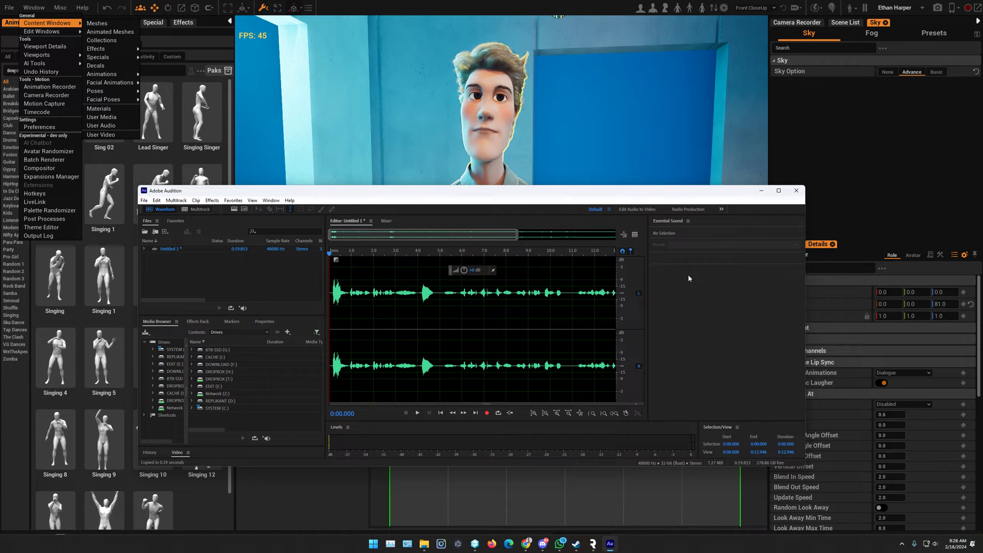
# Play the recorded voice-over in Audition near the start, ~10 s and ~5 s, then return to Replikant
pyautogui.click(355, 253)
pyautogui.press('space')
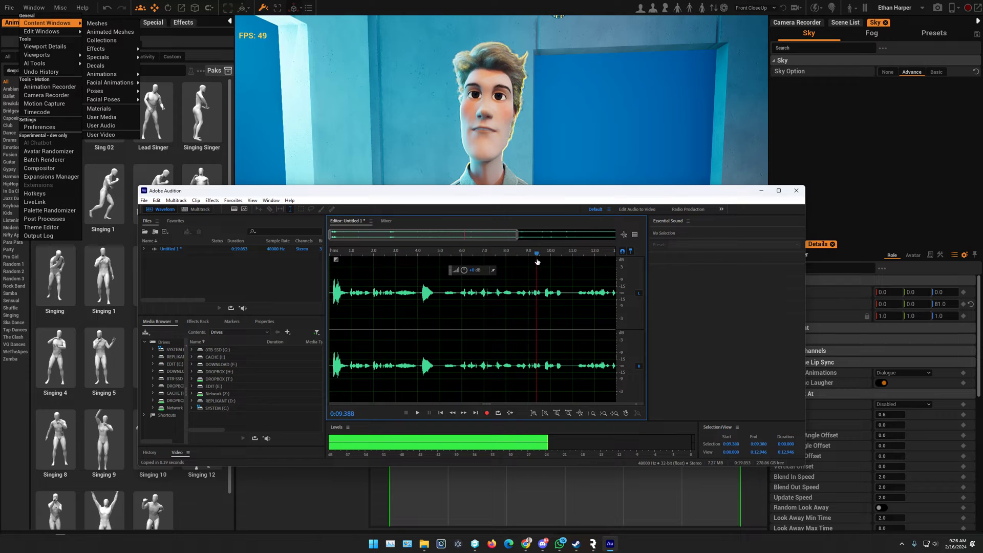
pyautogui.click(552, 258)
pyautogui.click(409, 273)
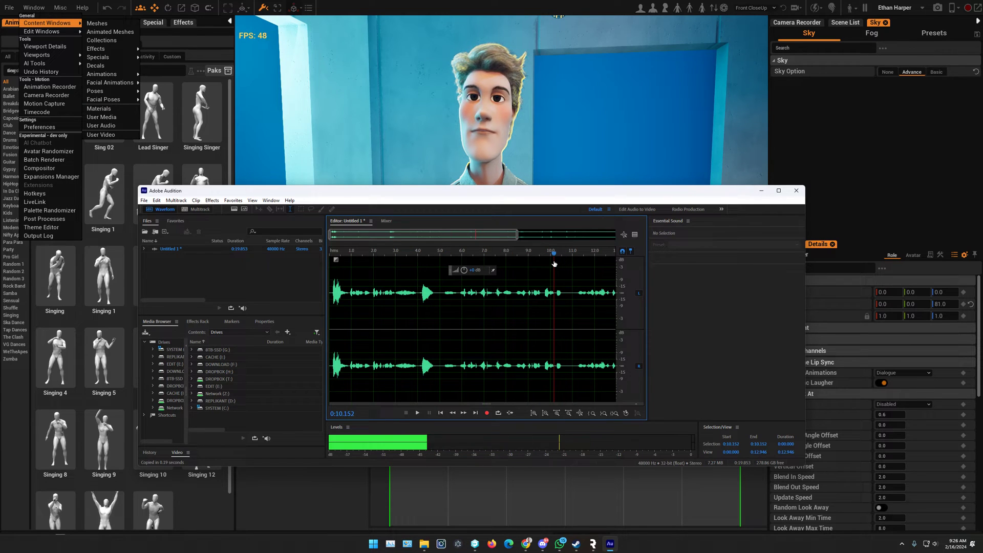
pyautogui.press('space')
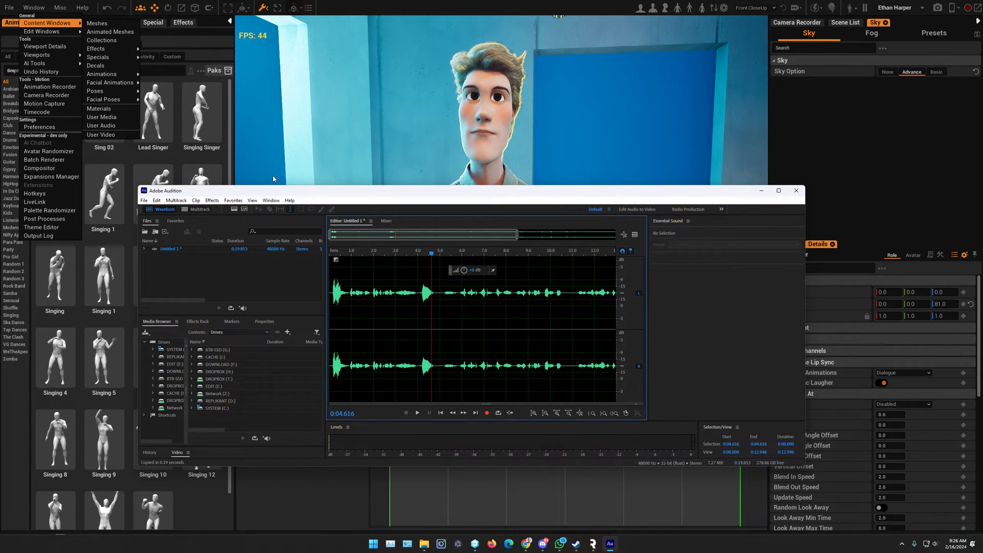
pyautogui.click(390, 160)
pyautogui.click(34, 7)
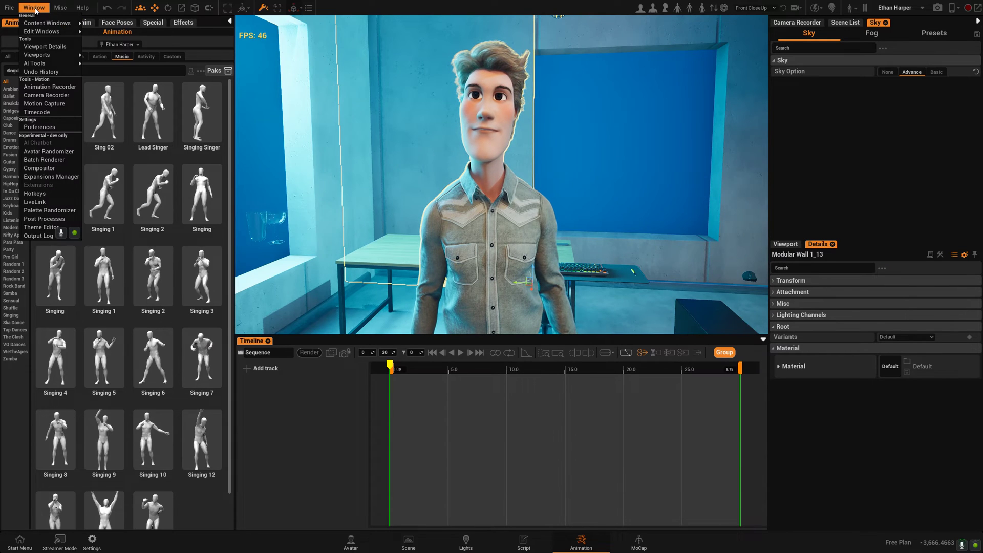
# Switch off User Folder Override on the Misc tab of Replikant's Preferences
pyautogui.click(44, 128)
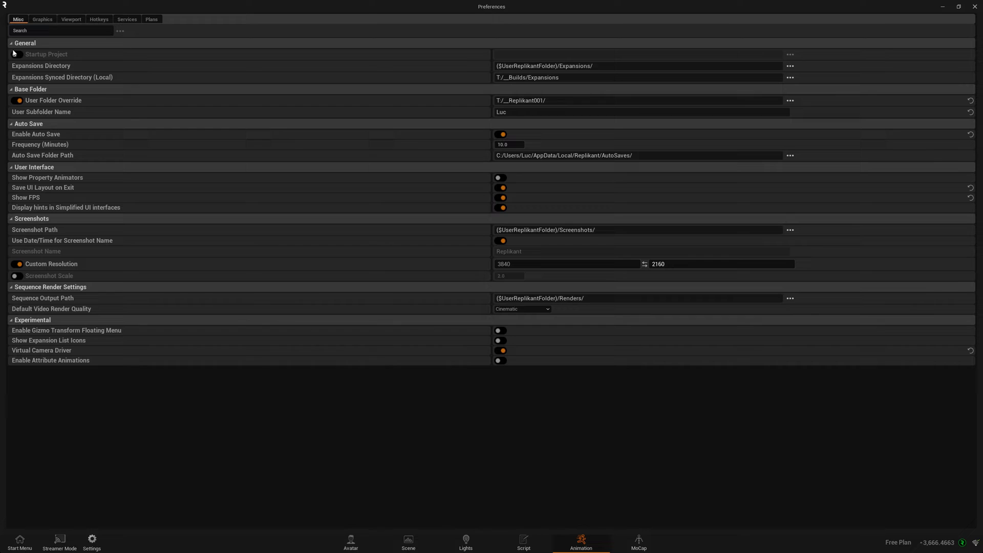
pyautogui.click(15, 101)
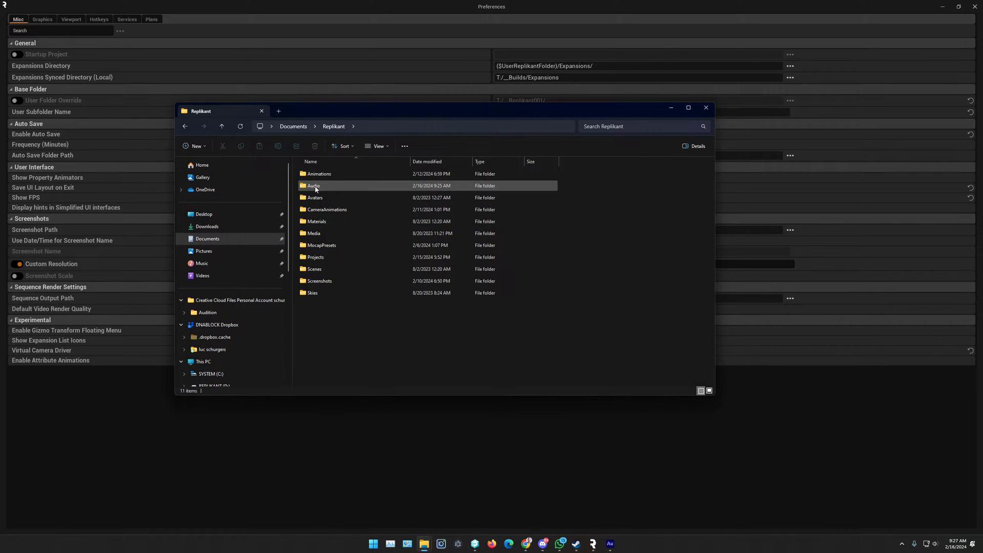
# Play Test_VO_Recorded.mp3 from the Replikant Audio folder, then close Media Player and return to Preferences
pyautogui.doubleClick(315, 188)
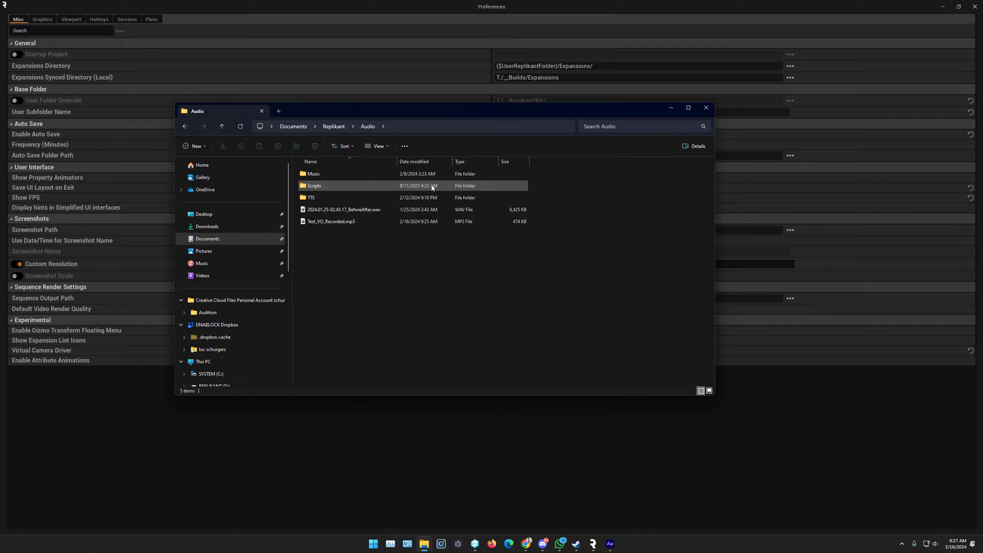
pyautogui.doubleClick(339, 221)
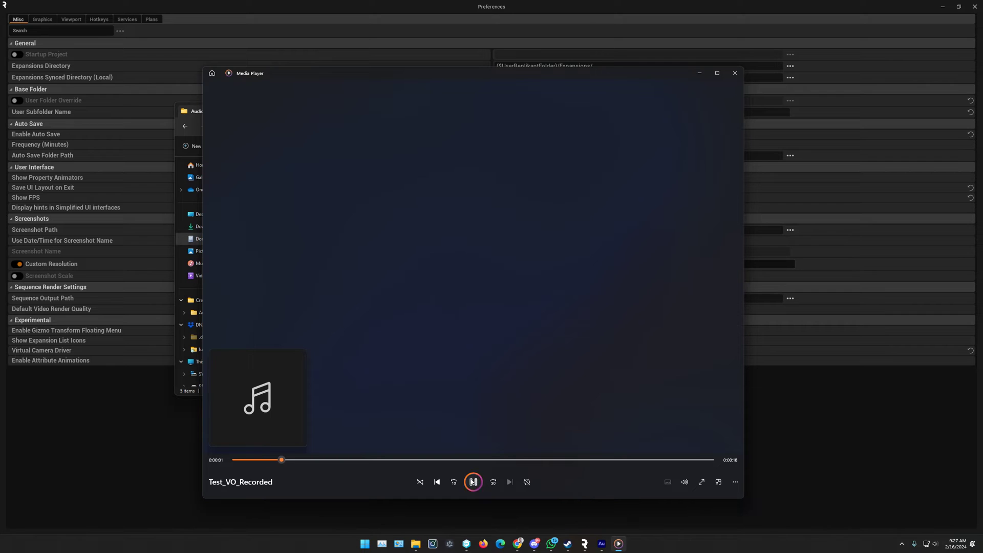
pyautogui.click(734, 72)
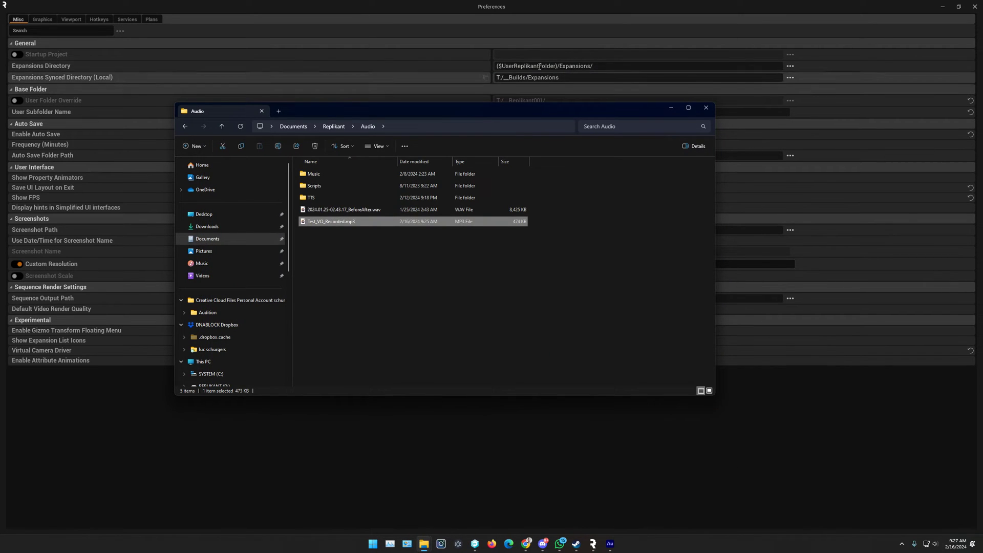
pyautogui.click(218, 5)
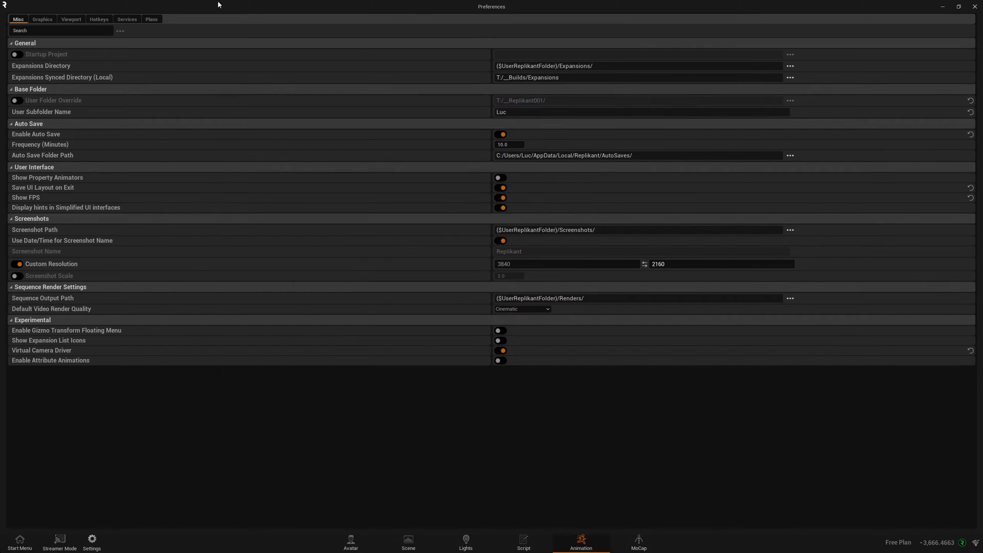
# Close Preferences and add an Ethan Harper avatar track from Add track > Avatars
pyautogui.click(974, 6)
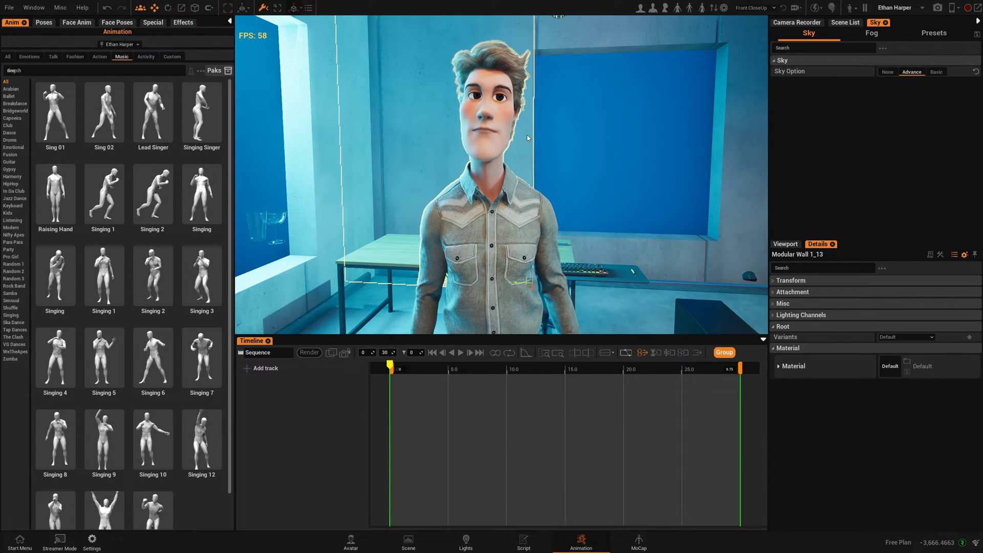
pyautogui.click(262, 368)
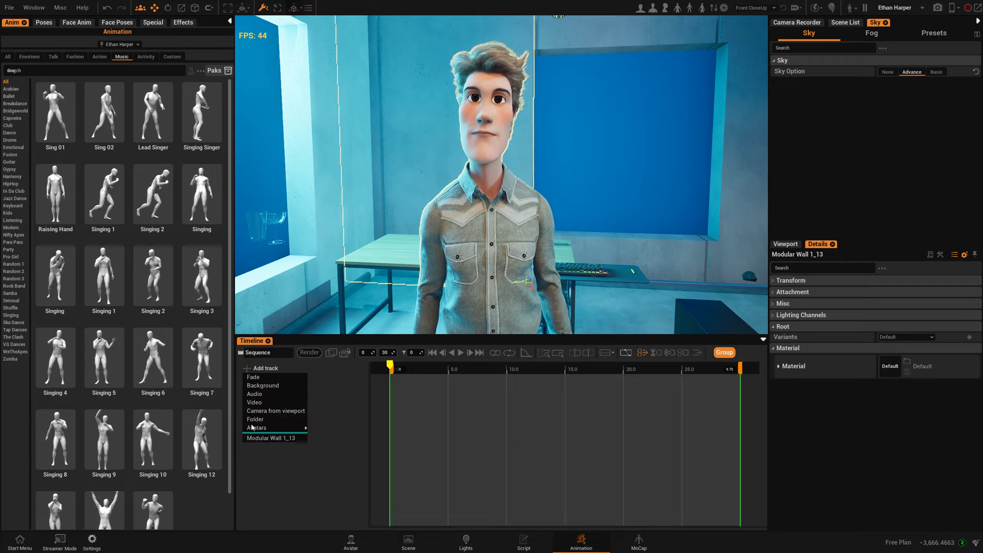
pyautogui.click(272, 436)
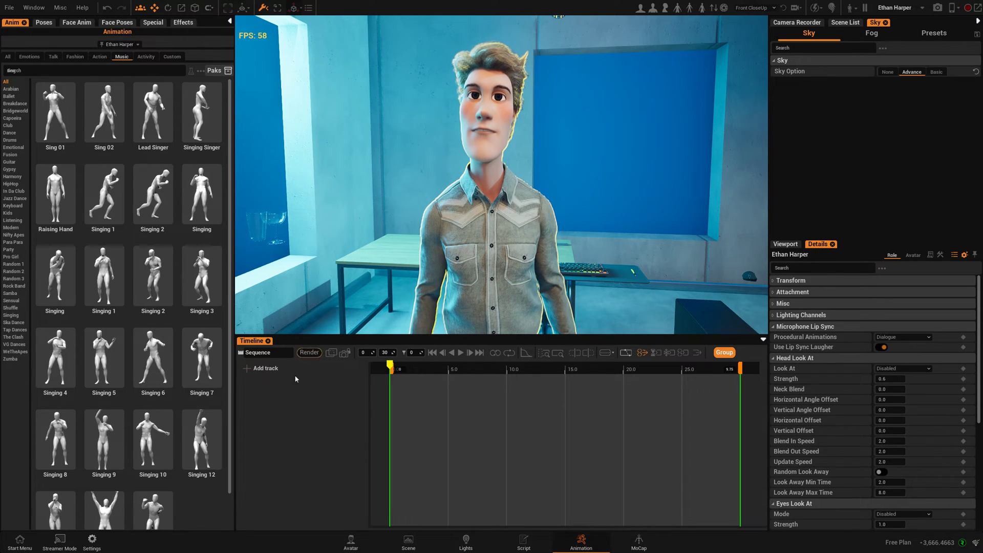
pyautogui.click(261, 368)
pyautogui.click(271, 437)
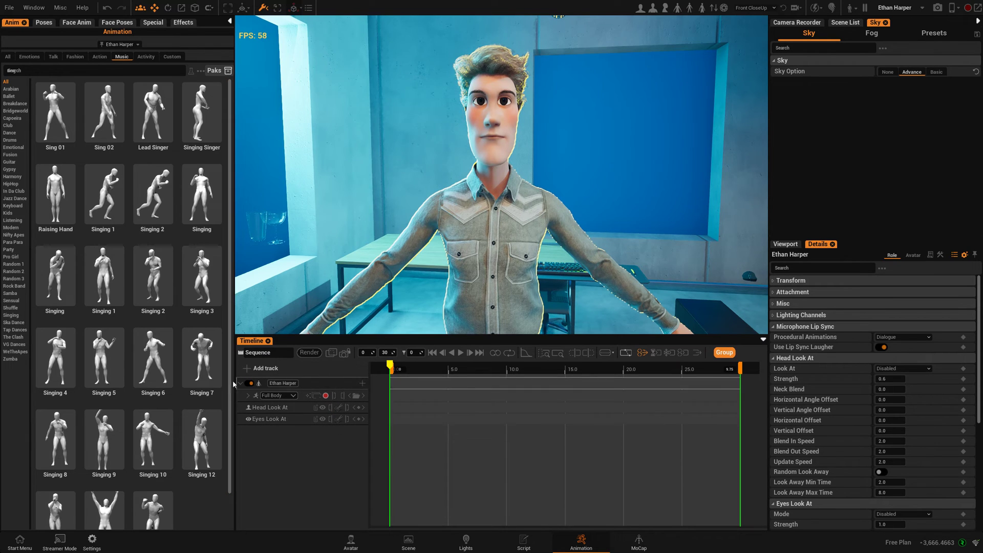
pyautogui.click(248, 369)
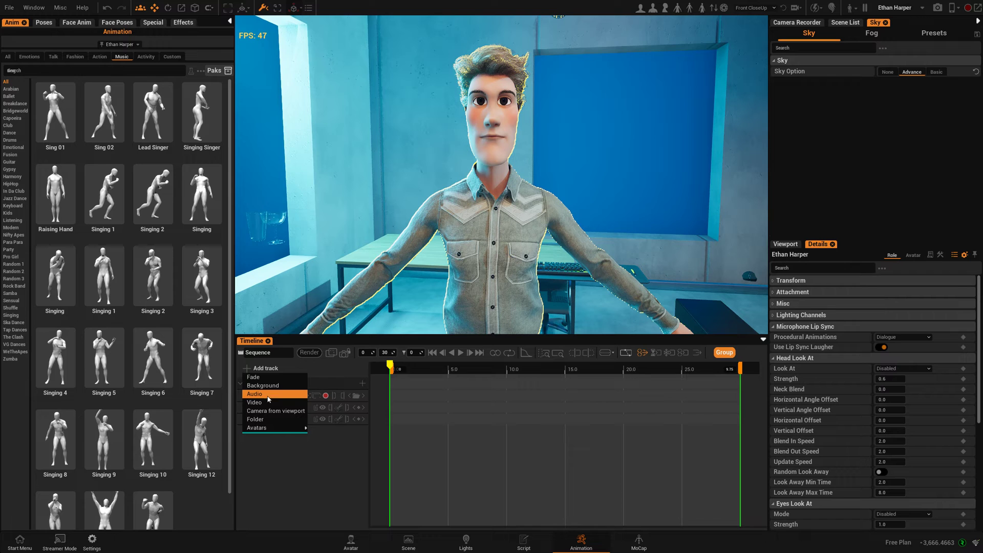
# Add an Audio track and load the Test_VO_Recorded clip from the Custom audio files onto it
pyautogui.click(275, 394)
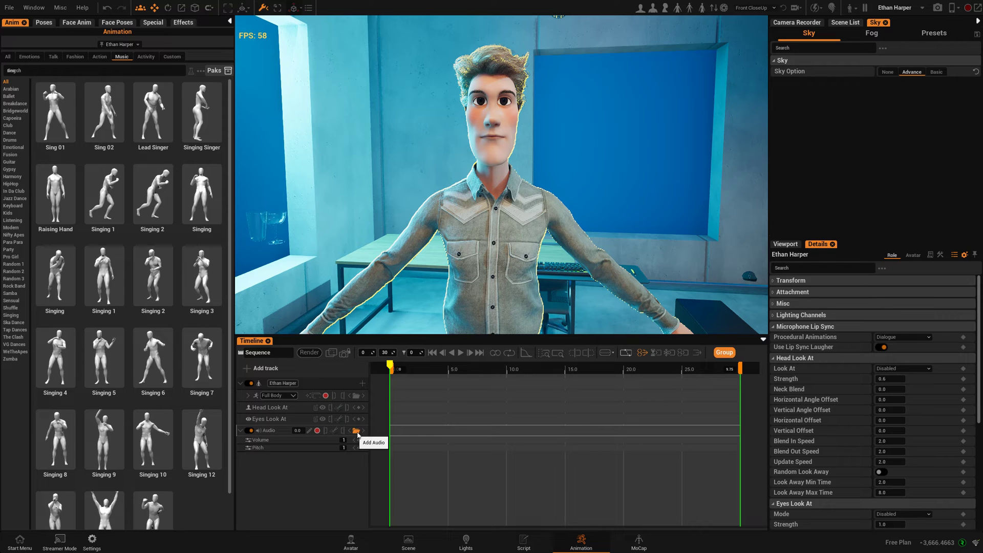
pyautogui.click(357, 432)
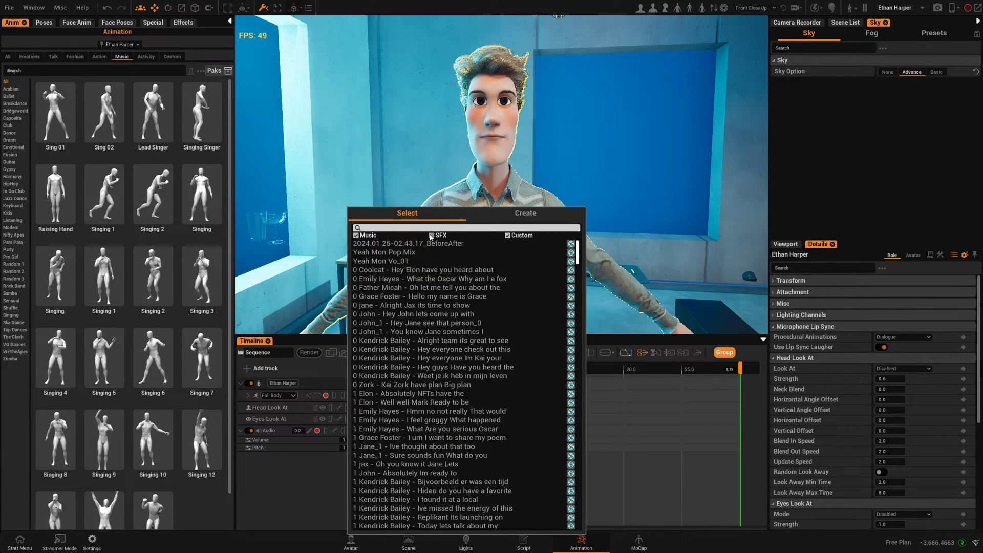
pyautogui.click(508, 236)
pyautogui.click(509, 236)
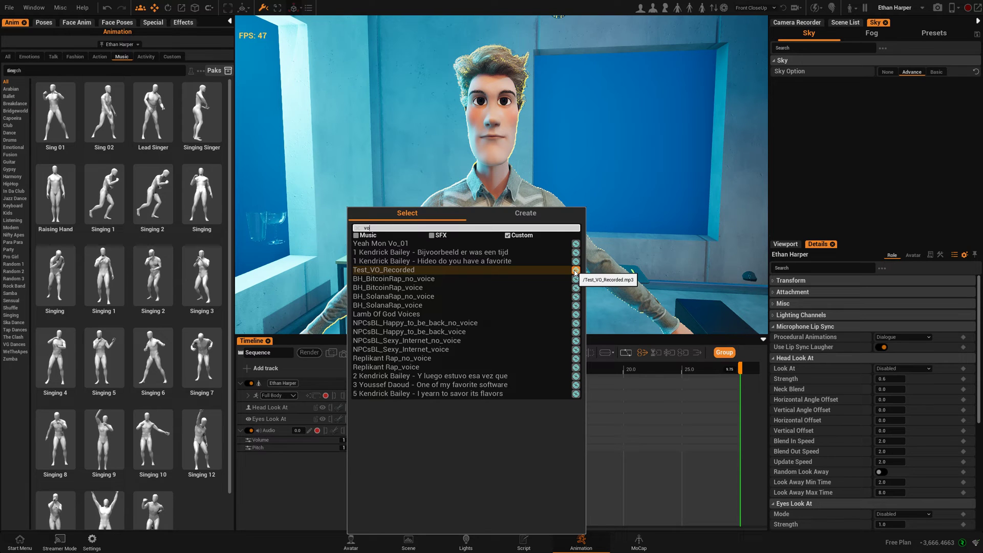
pyautogui.click(382, 271)
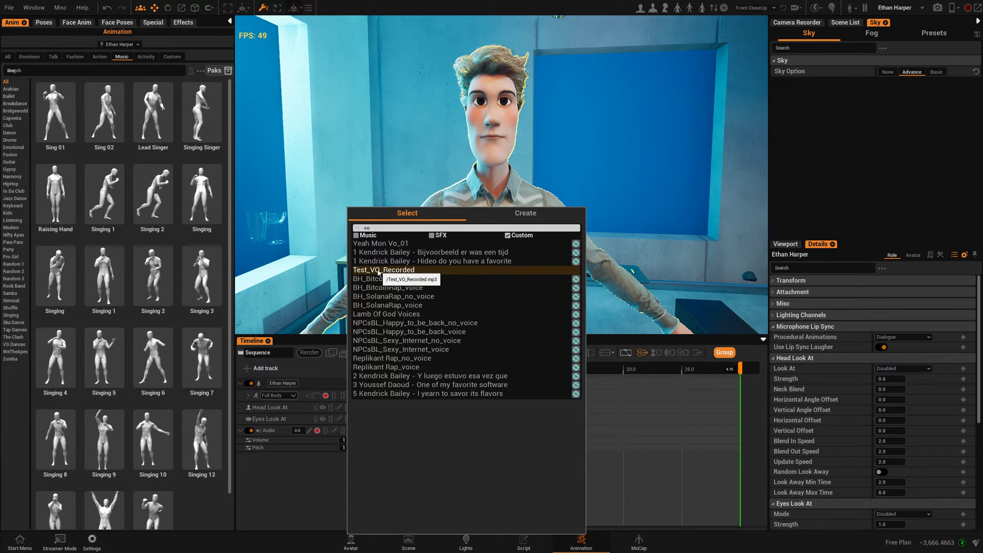
pyautogui.click(379, 271)
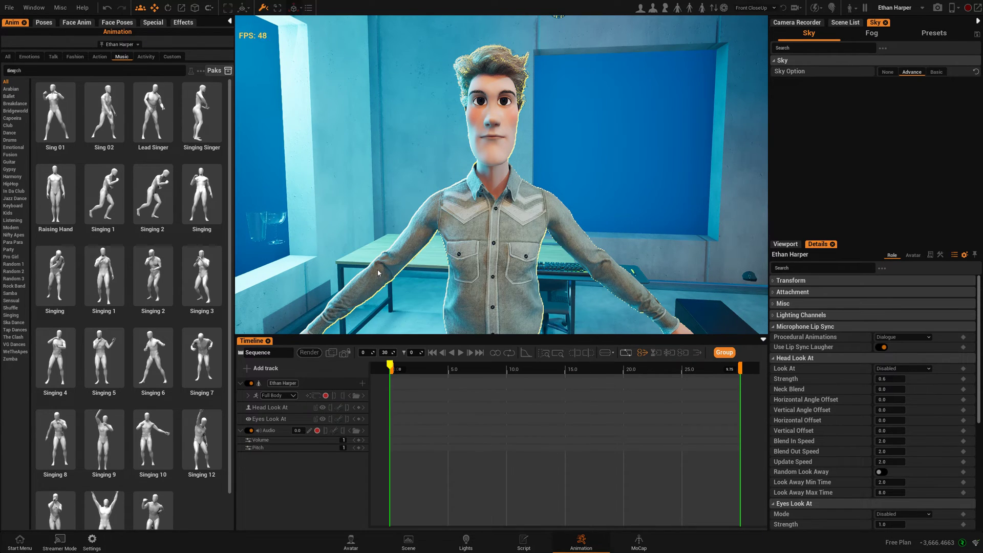
# Preview the voice-over, lower its track Volume to 7, and play it again
pyautogui.click(460, 354)
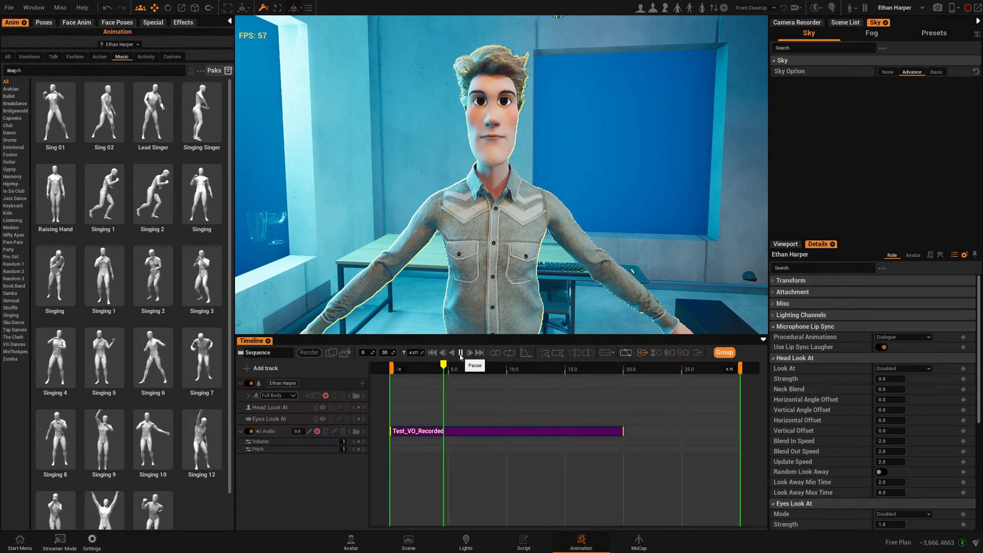
pyautogui.click(460, 353)
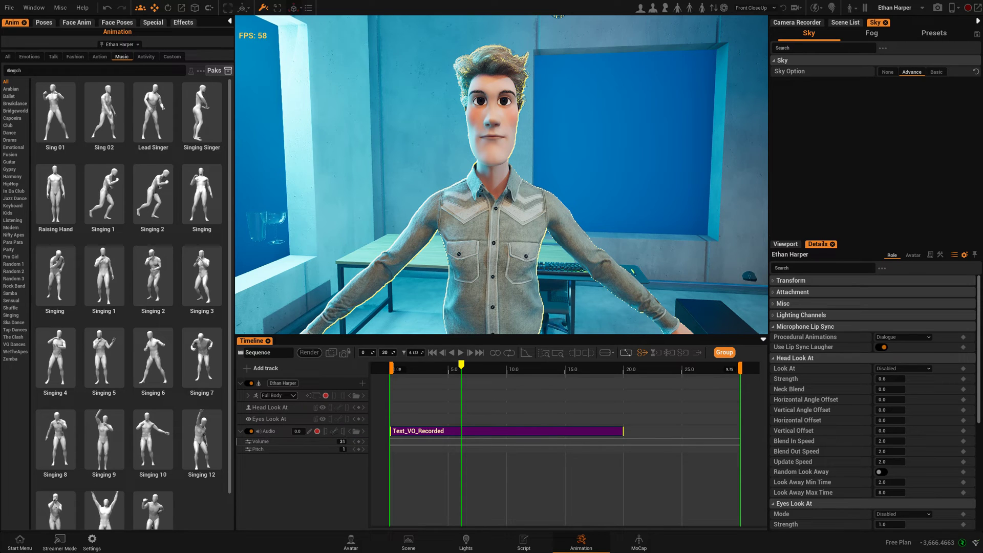
pyautogui.moveTo(342, 441); pyautogui.dragTo(328, 441)
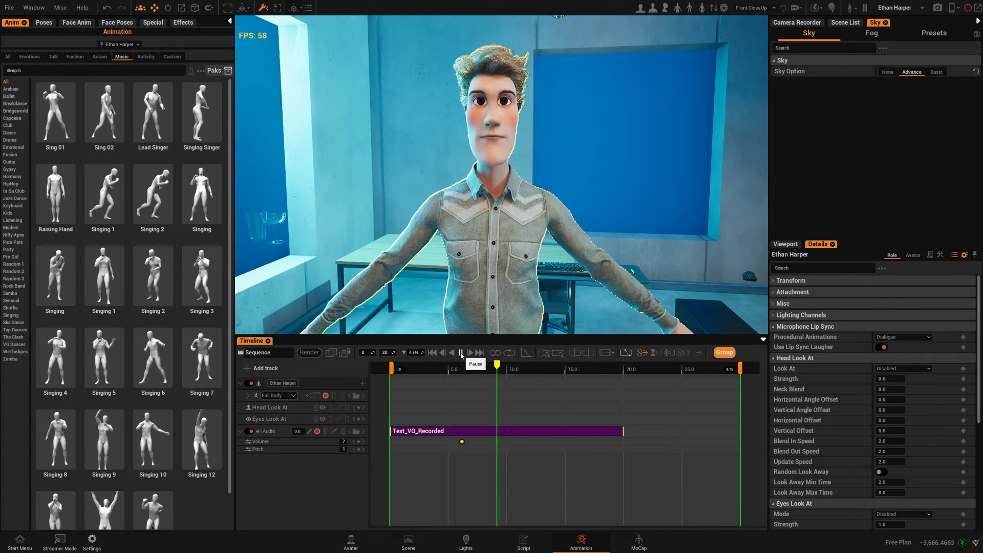
pyautogui.click(461, 354)
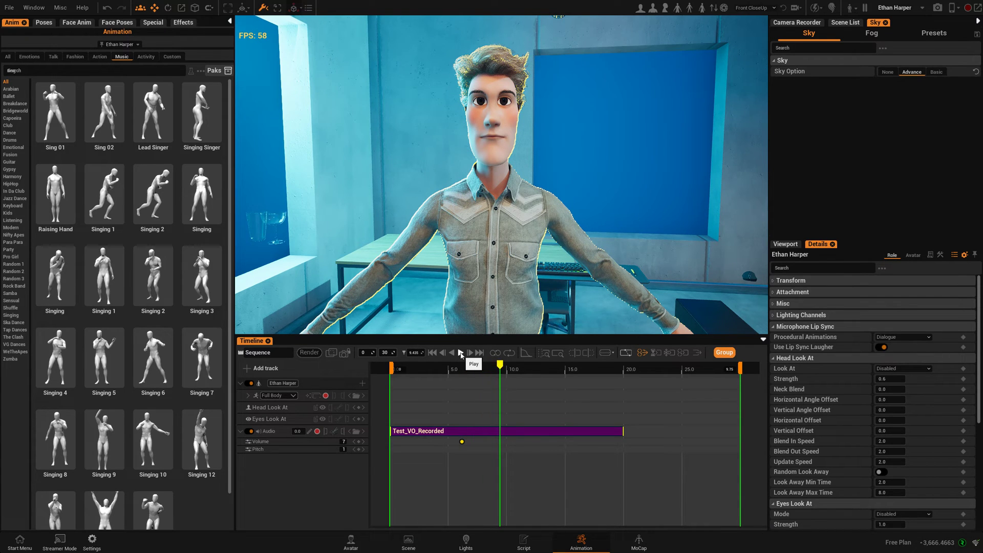
# Set the voice-over clip's LipSynch Target to Ethan Harper, then replay from 0 to check it
pyautogui.rightClick(460, 435)
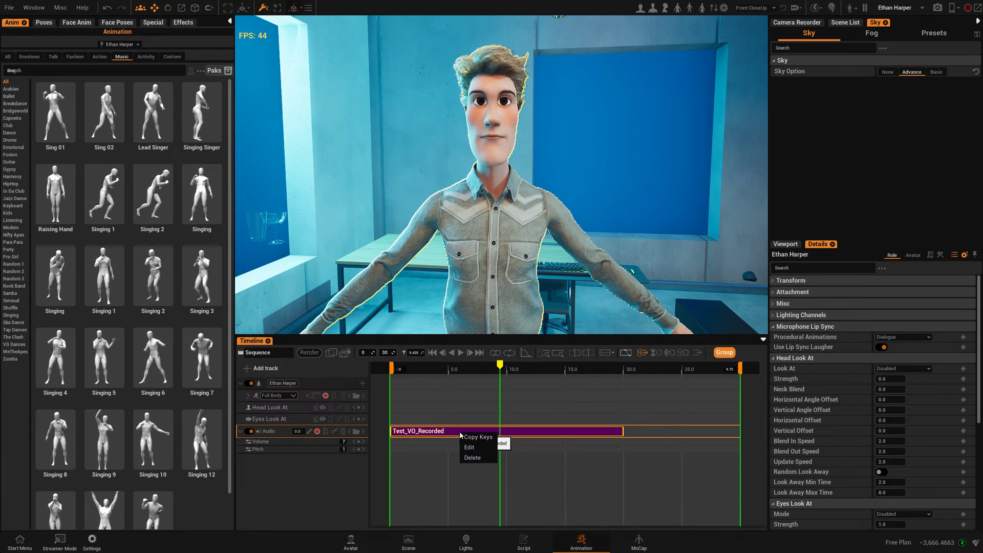
pyautogui.click(480, 449)
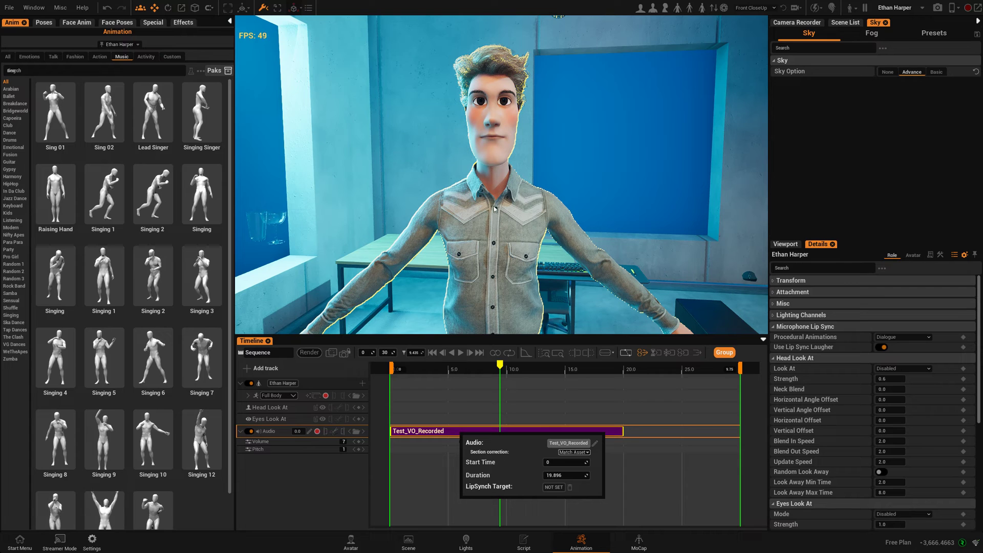
pyautogui.click(554, 487)
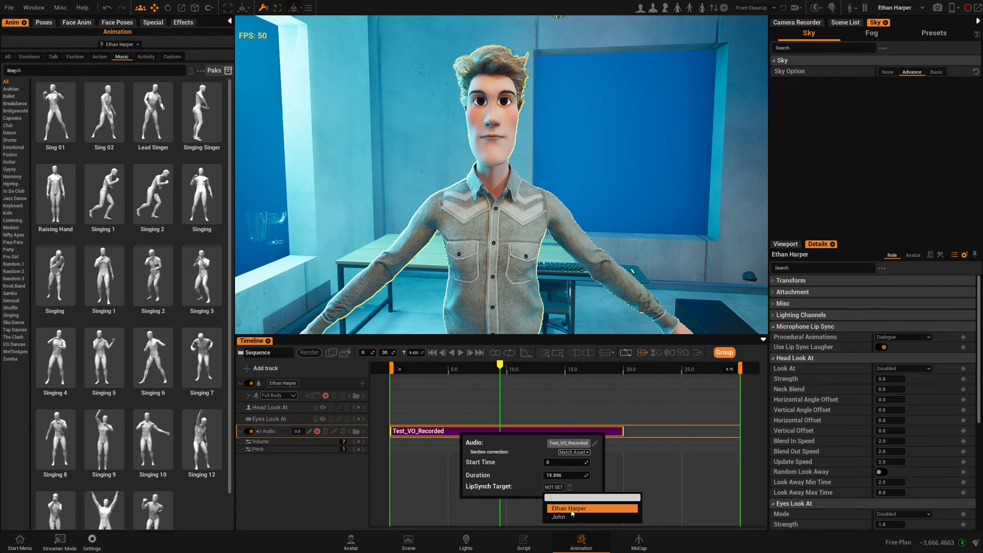
pyautogui.click(572, 509)
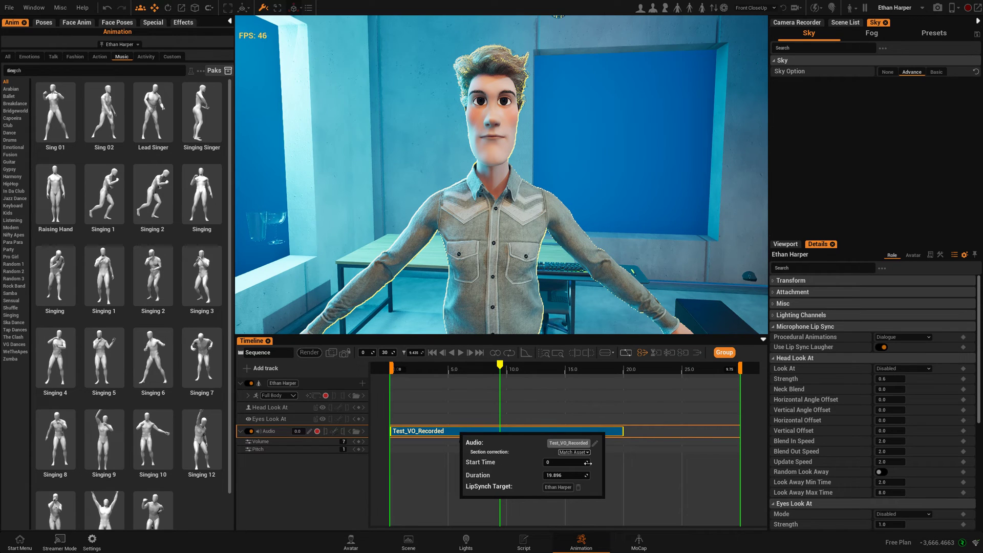
pyautogui.moveTo(477, 371); pyautogui.dragTo(391, 372)
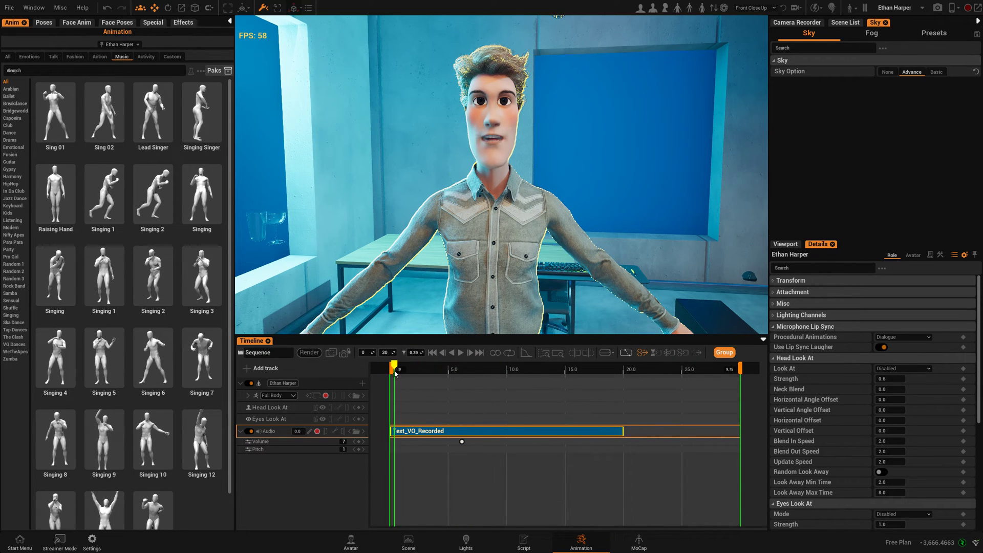
pyautogui.click(461, 352)
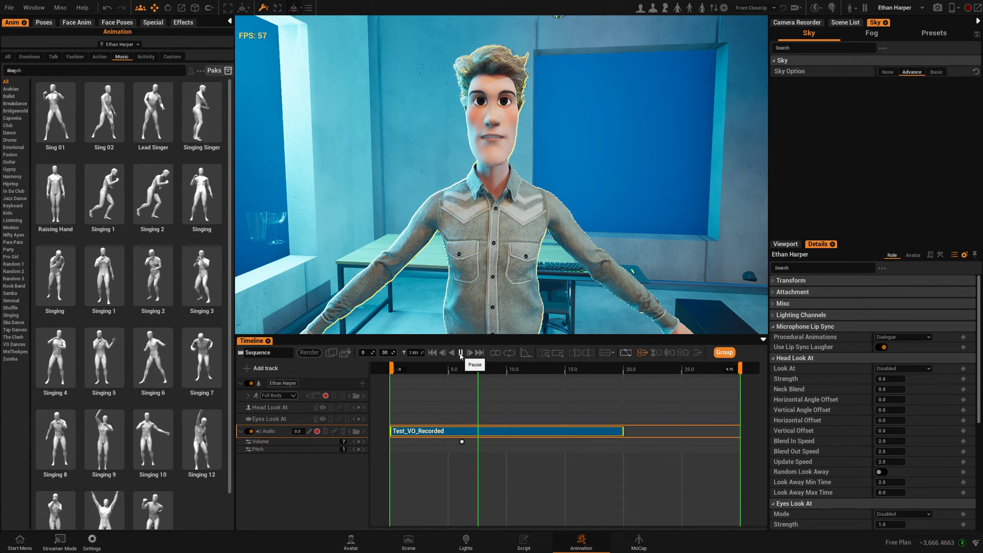
# Pause playback and orbit the viewport around Ethan Harper and back to face him
pyautogui.click(461, 353)
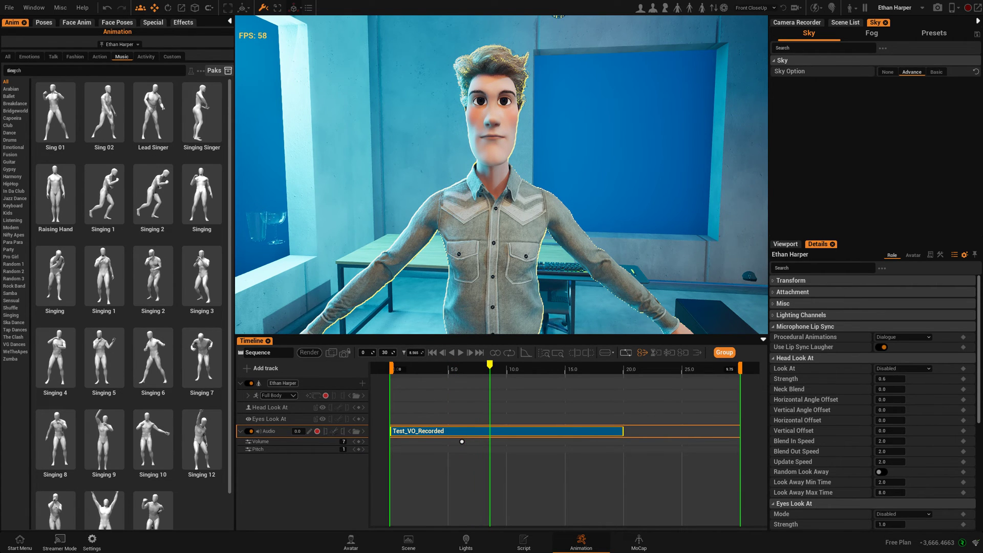
pyautogui.moveTo(487, 174); pyautogui.dragTo(517, 174)
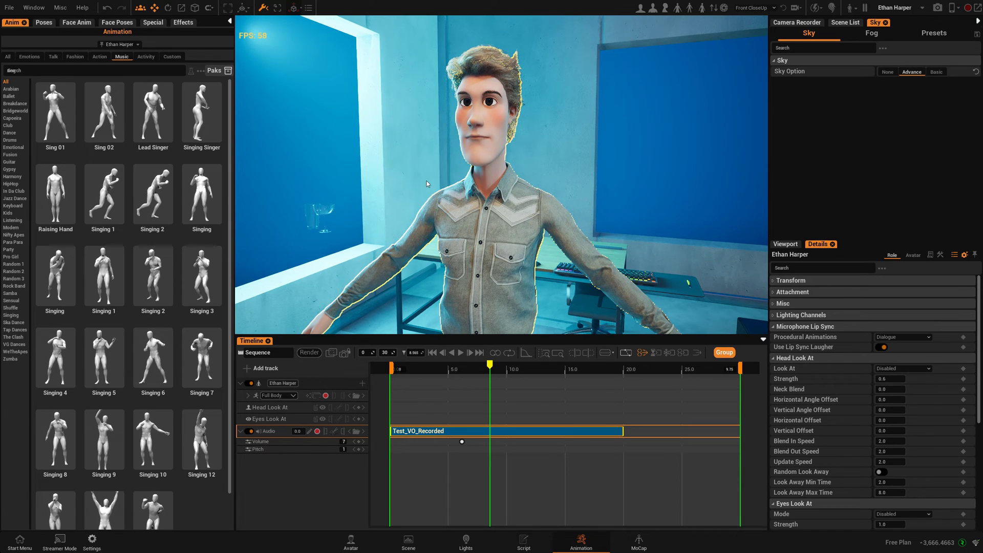
pyautogui.moveTo(426, 181); pyautogui.dragTo(494, 107)
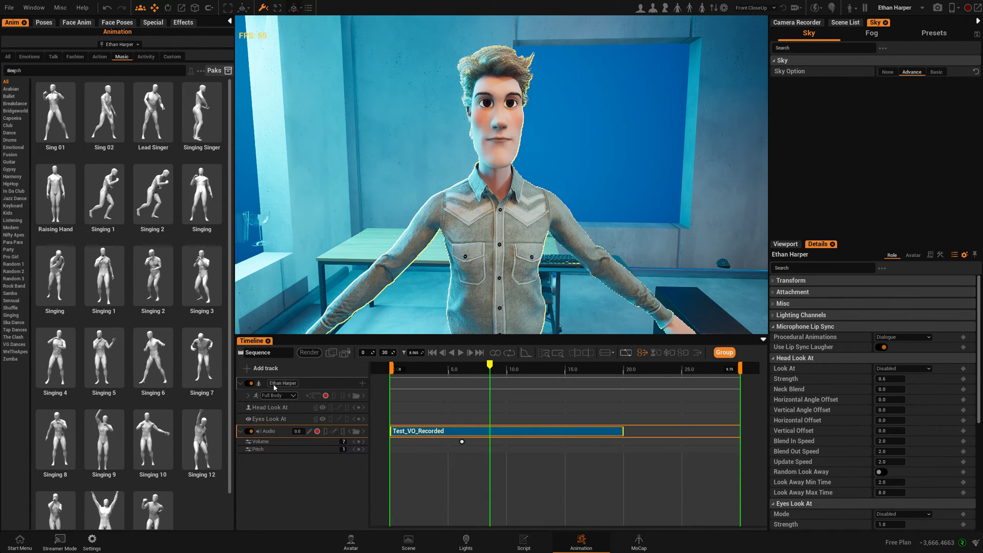
# Add a Facial Animation track to Ethan Harper and rewind the playhead to 0
pyautogui.click(362, 383)
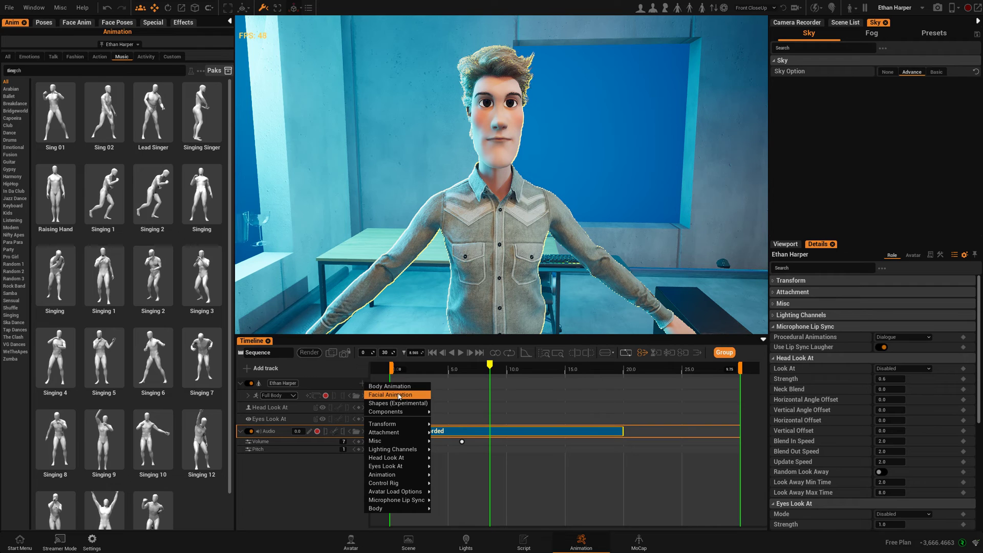
pyautogui.click(388, 395)
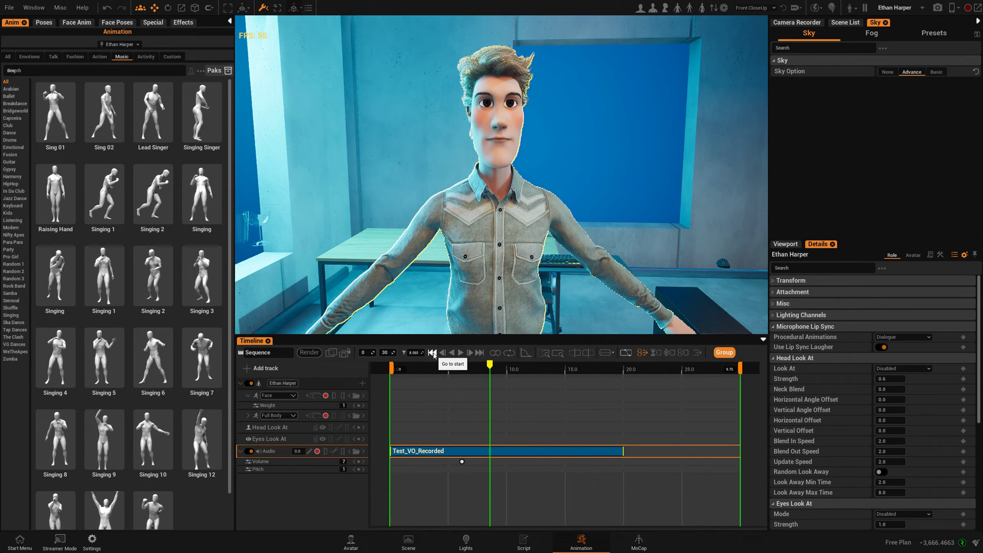
pyautogui.click(432, 353)
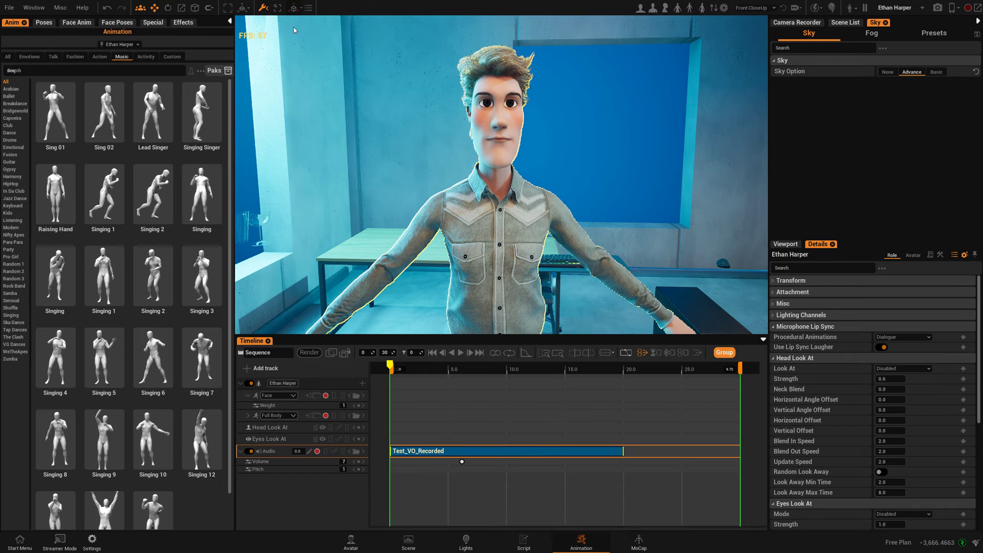
# Drag NO_Happy 04 from the Face Anim Happy category onto the Face track at 0
pyautogui.click(75, 23)
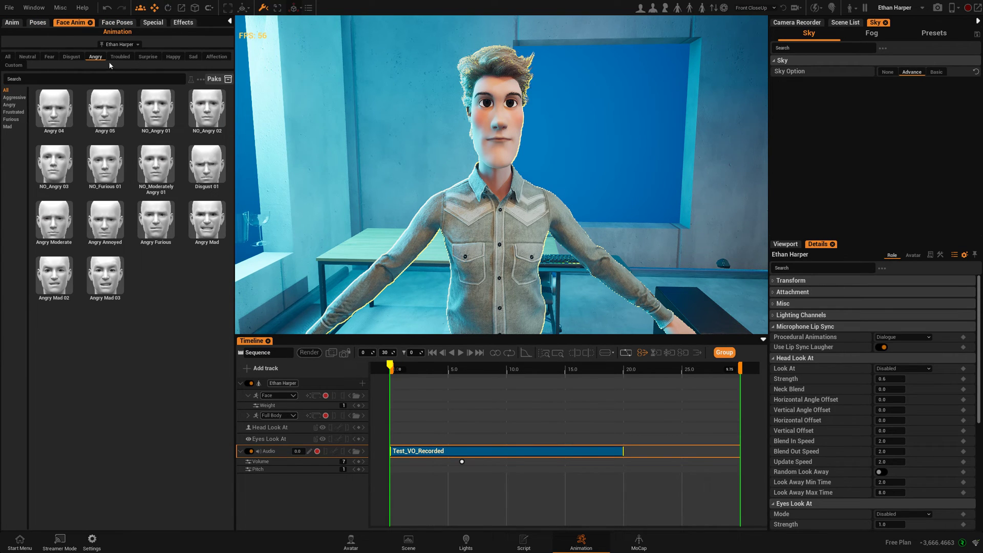
pyautogui.click(174, 57)
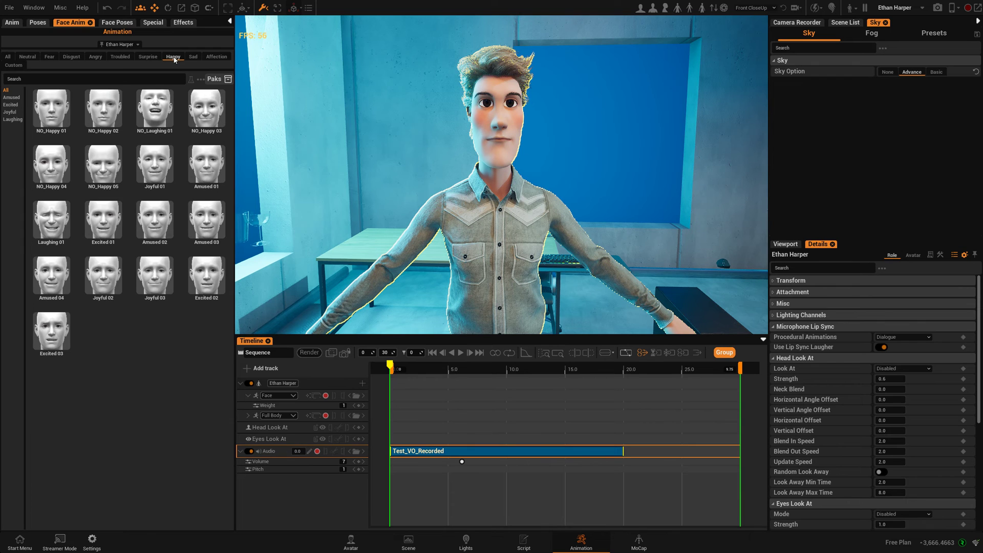
pyautogui.moveTo(50, 163)
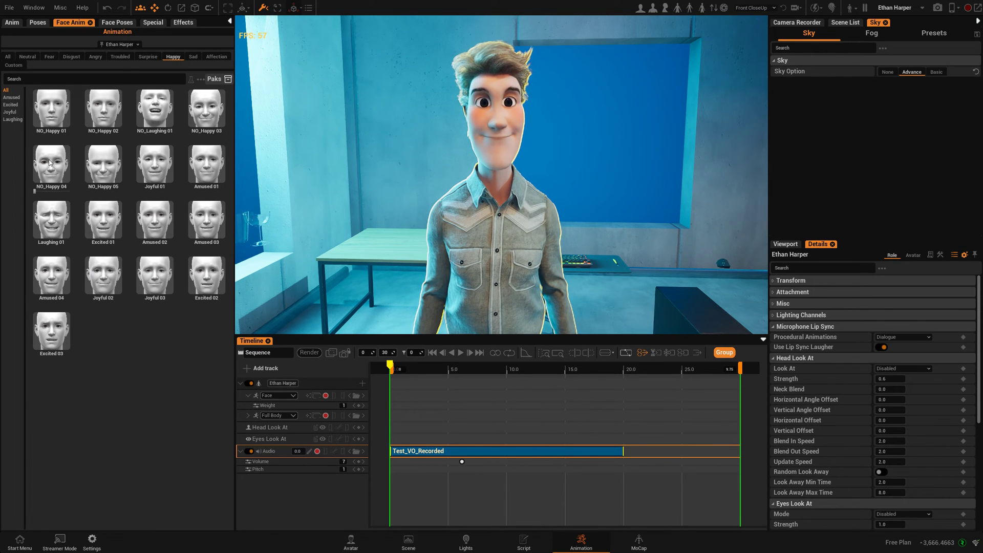
pyautogui.moveTo(148, 173)
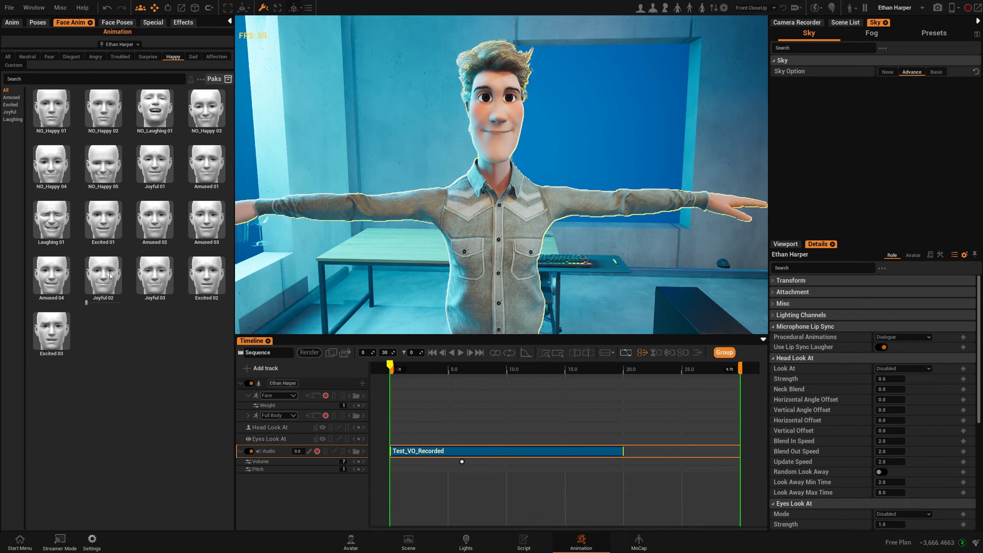
pyautogui.moveTo(122, 231)
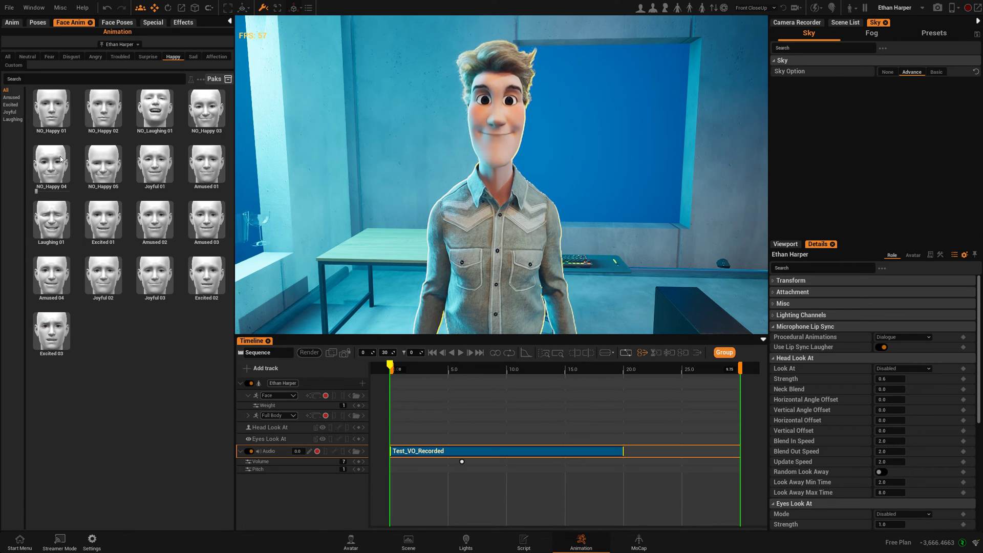
pyautogui.moveTo(58, 160); pyautogui.dragTo(388, 397)
# Preview the happy face with the voice-over, then trim NO_Happy 04 to end near 5.0 seconds
pyautogui.click(399, 369)
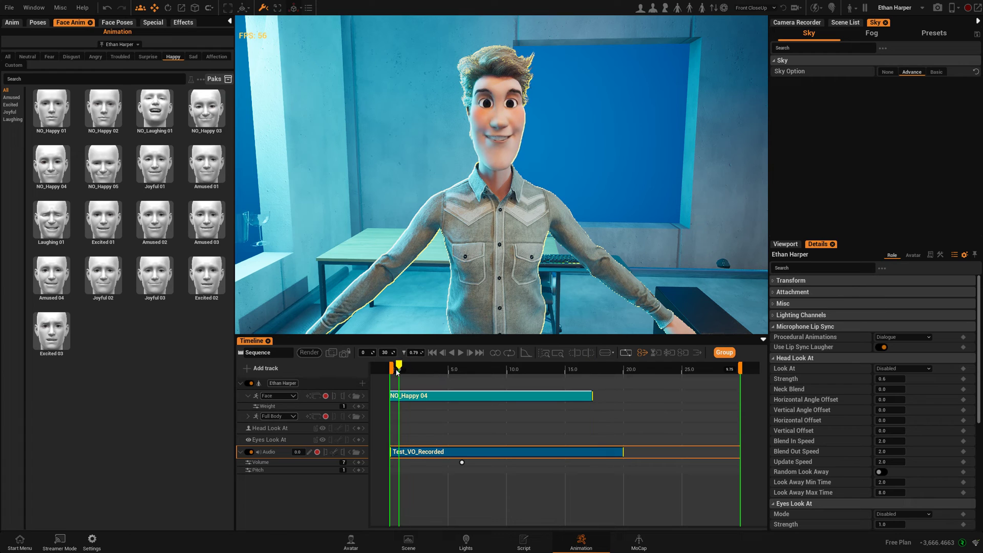
pyautogui.click(459, 354)
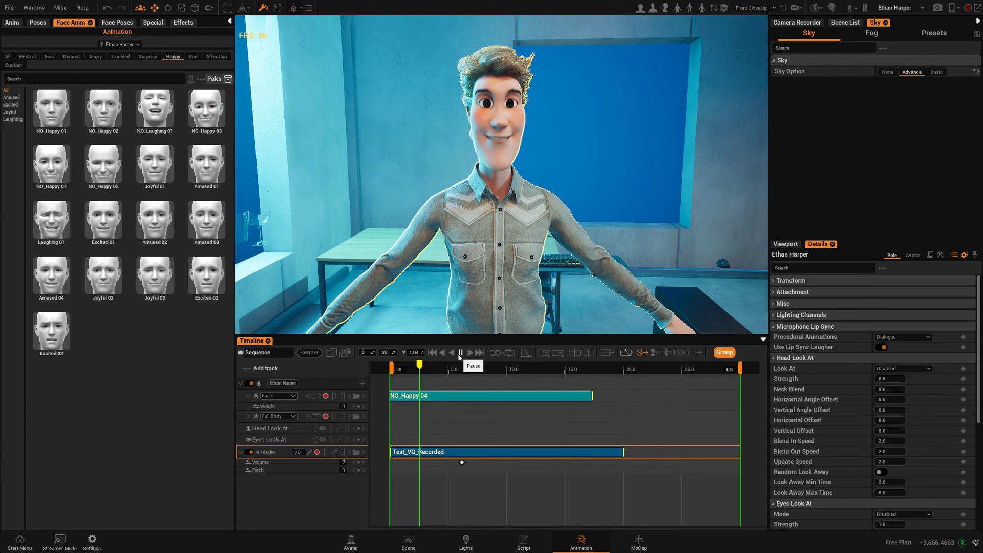
pyautogui.click(460, 353)
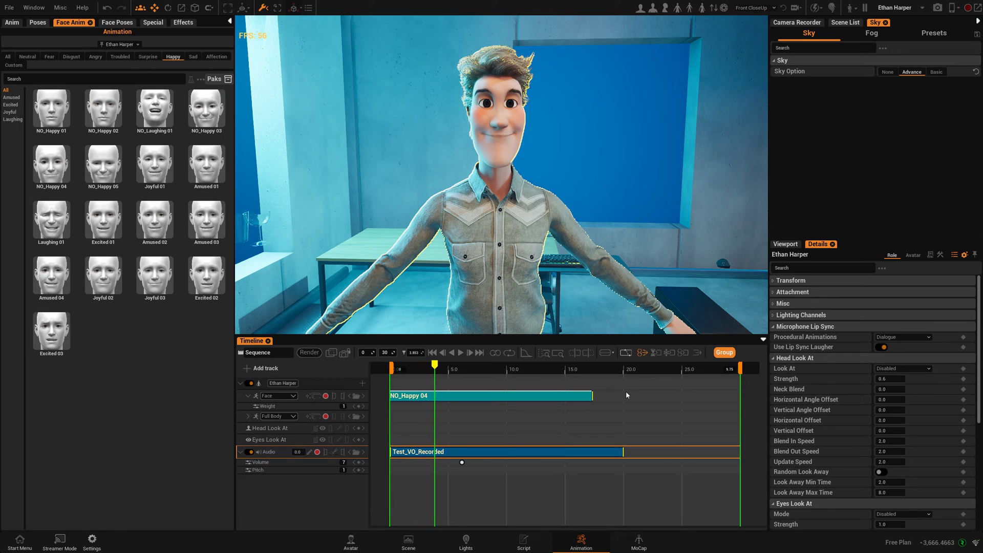
pyautogui.moveTo(592, 396); pyautogui.dragTo(448, 404)
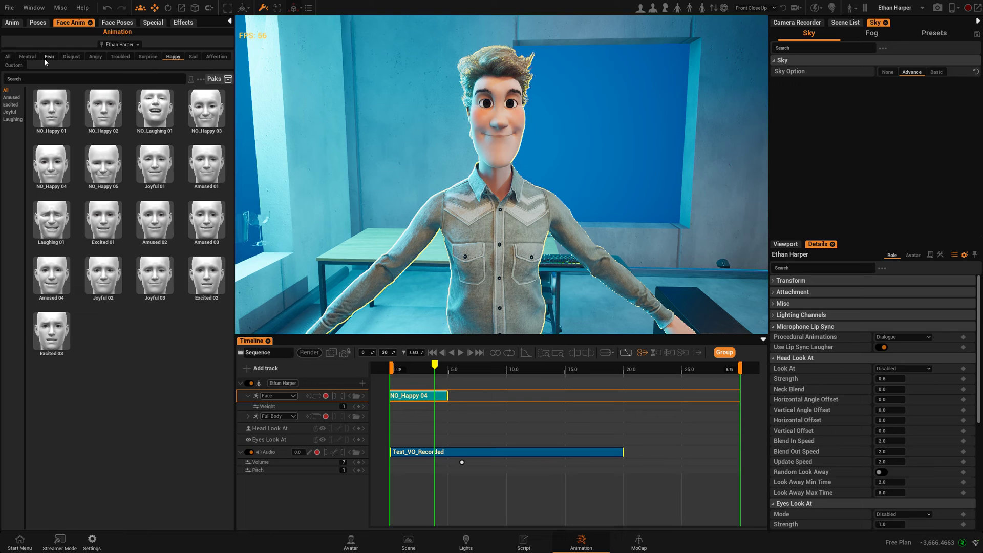
# Place the Sad category's In Pain clip on the Face track right after NO_Happy 04
pyautogui.click(193, 57)
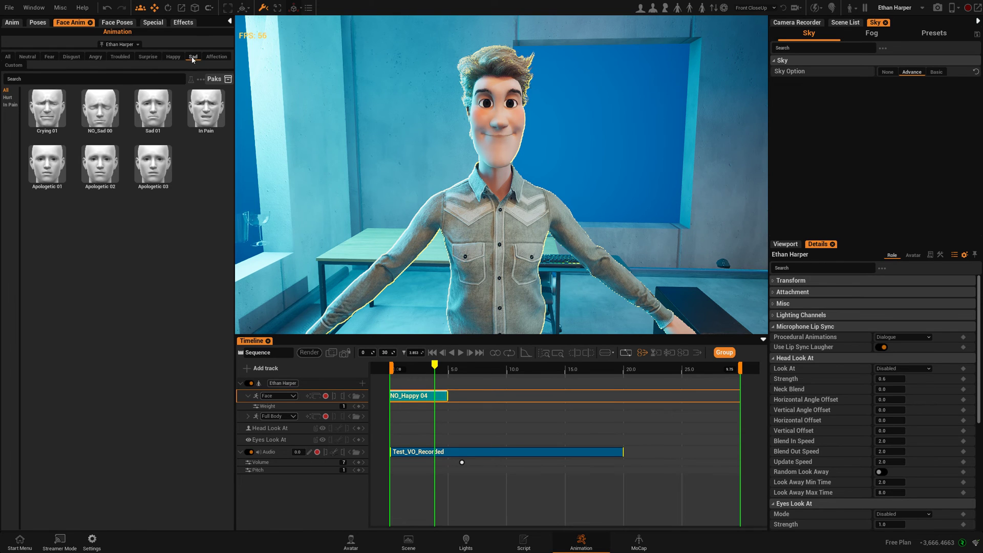
pyautogui.moveTo(44, 116)
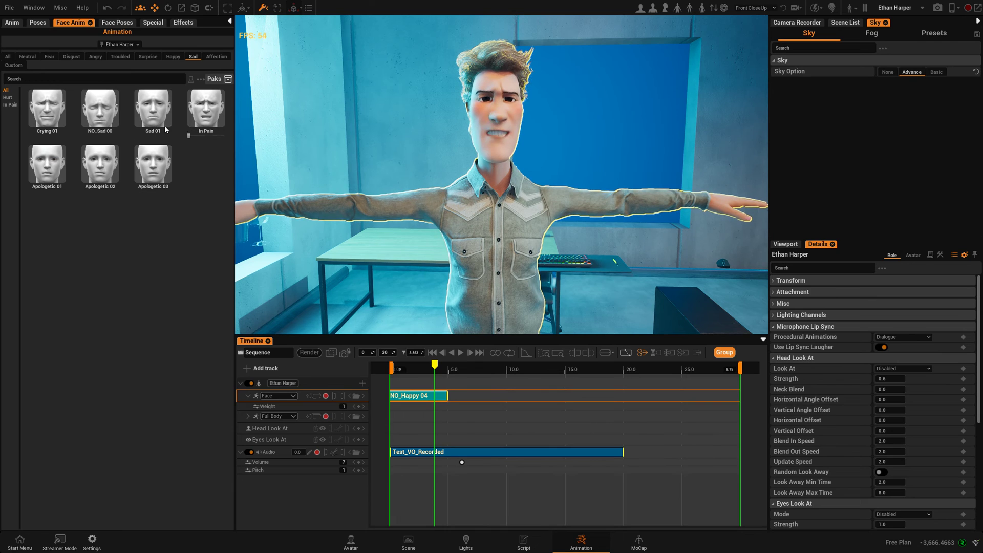
pyautogui.moveTo(212, 121)
pyautogui.moveTo(206, 117); pyautogui.dragTo(449, 395)
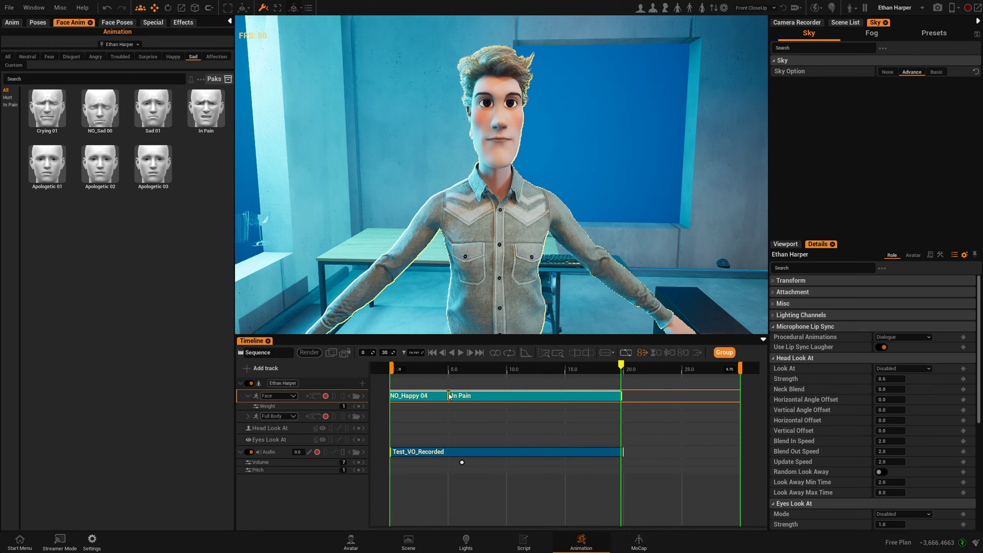
# Play back the expression change from about 2.8 to 7.6 seconds
pyautogui.click(423, 368)
pyautogui.click(461, 353)
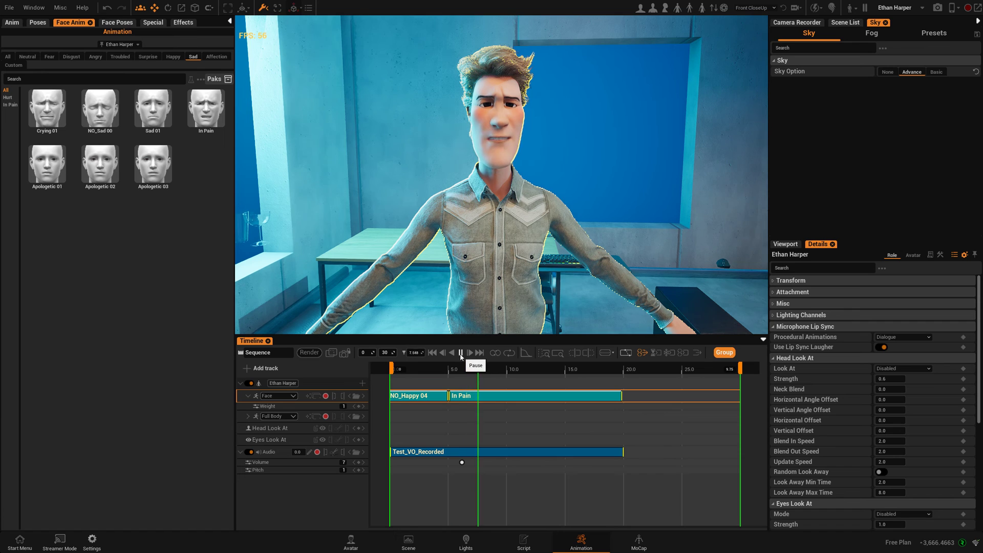
pyautogui.click(454, 433)
# Zoom in and shift In Pain earlier to about 4.3 so it overlaps NO_Happy 04
pyautogui.scroll(3, 445, 433)
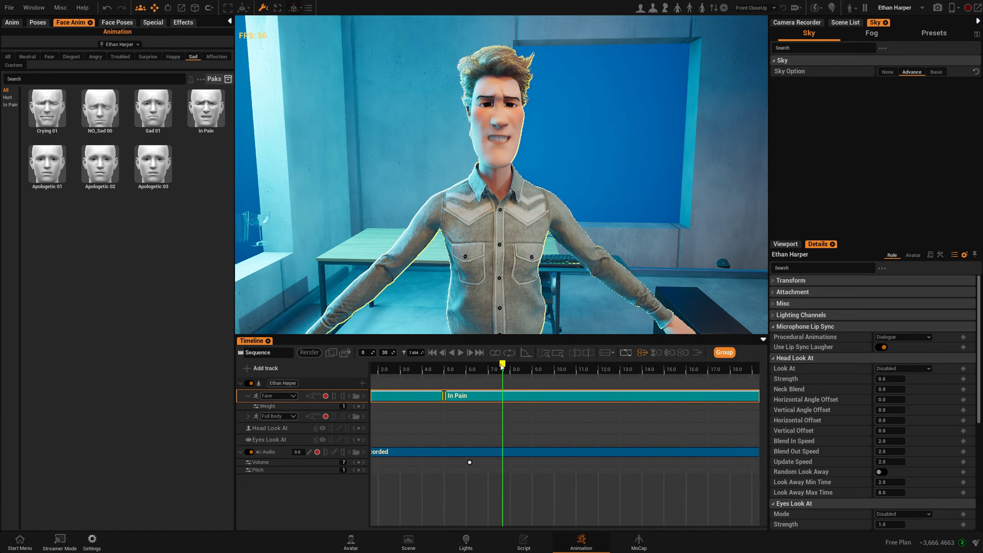
pyautogui.moveTo(502, 365); pyautogui.dragTo(444, 372)
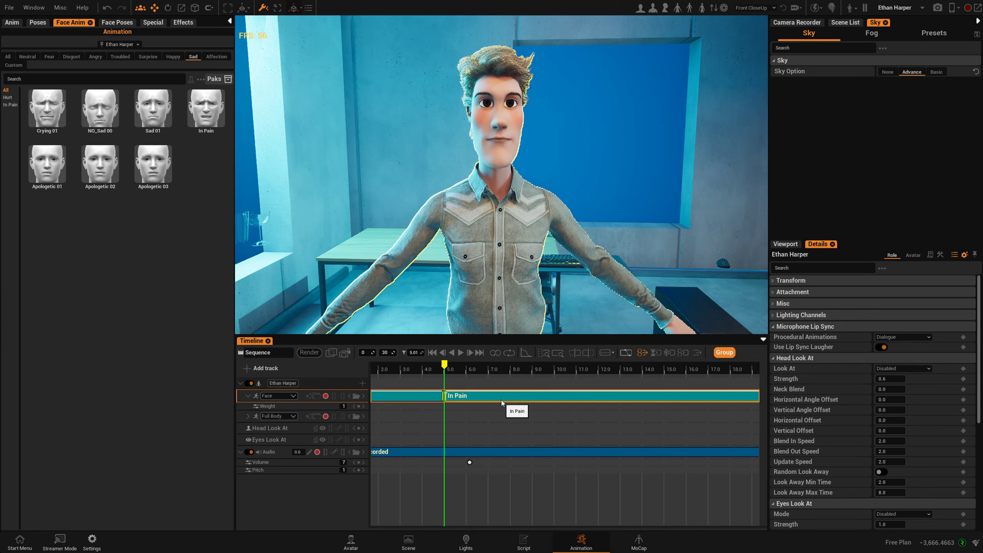
pyautogui.moveTo(532, 399); pyautogui.dragTo(499, 401)
pyautogui.scroll(1, 429, 420)
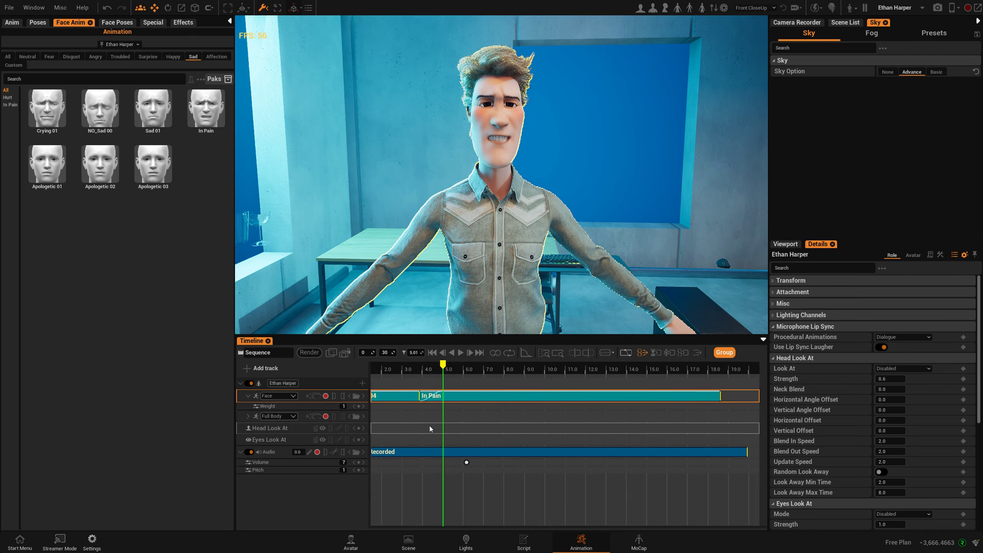
pyautogui.scroll(-1, 429, 425)
pyautogui.moveTo(519, 366); pyautogui.dragTo(478, 368)
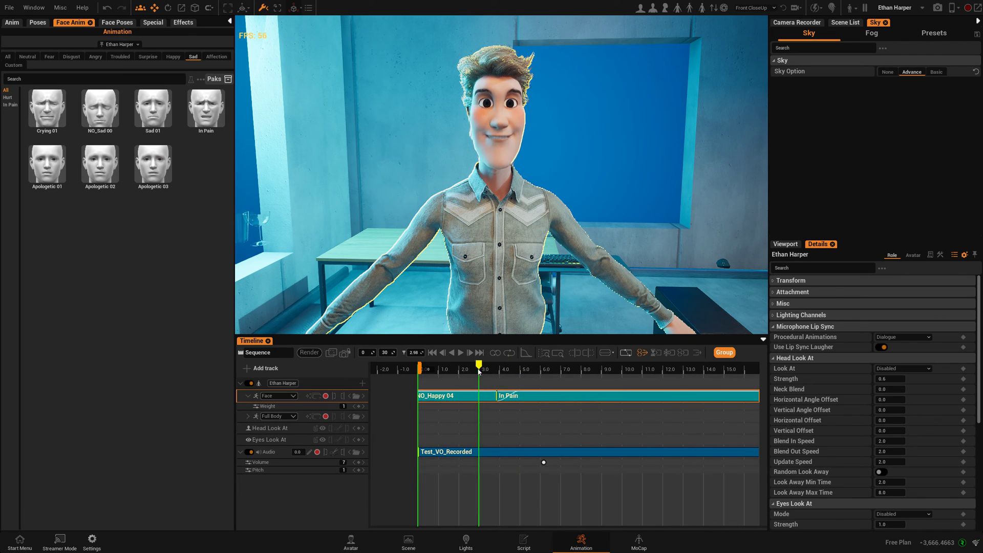
# Replay the blend, then move In Pain further left to start around 4 seconds
pyautogui.click(462, 355)
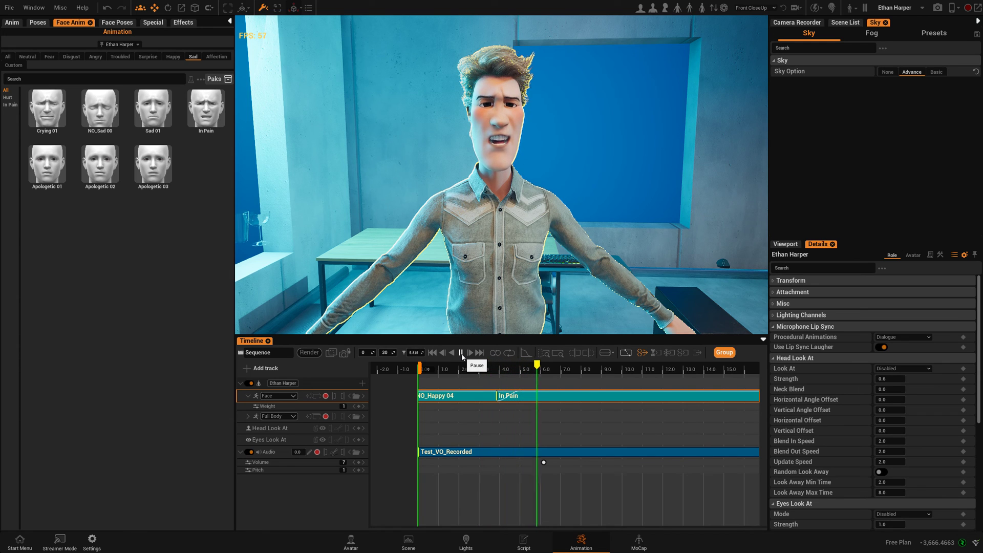
pyautogui.click(462, 354)
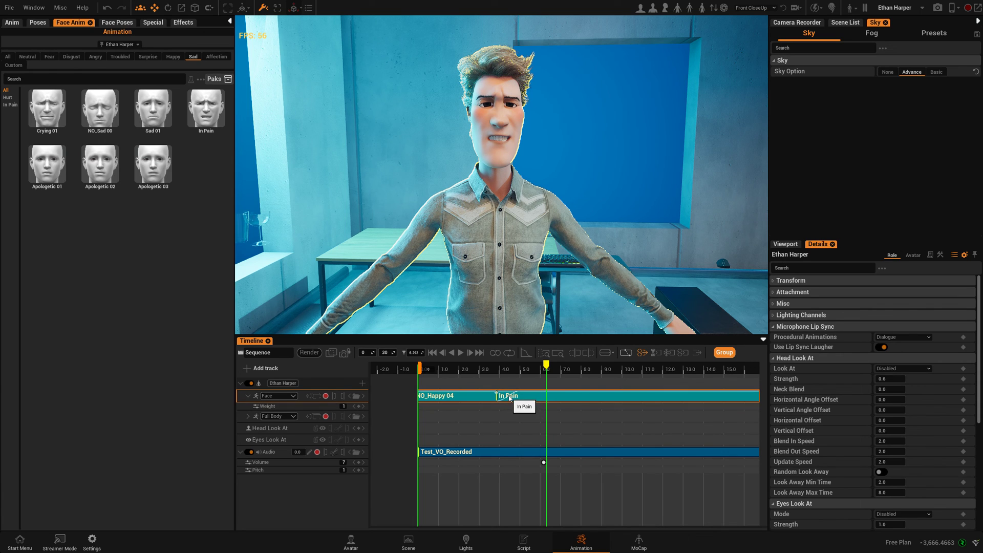
pyautogui.moveTo(510, 399)
pyautogui.mouseDown()
pyautogui.moveTo(543, 398)
pyautogui.moveTo(469, 398)
pyautogui.moveTo(528, 393)
pyautogui.moveTo(513, 393)
pyautogui.mouseUp()
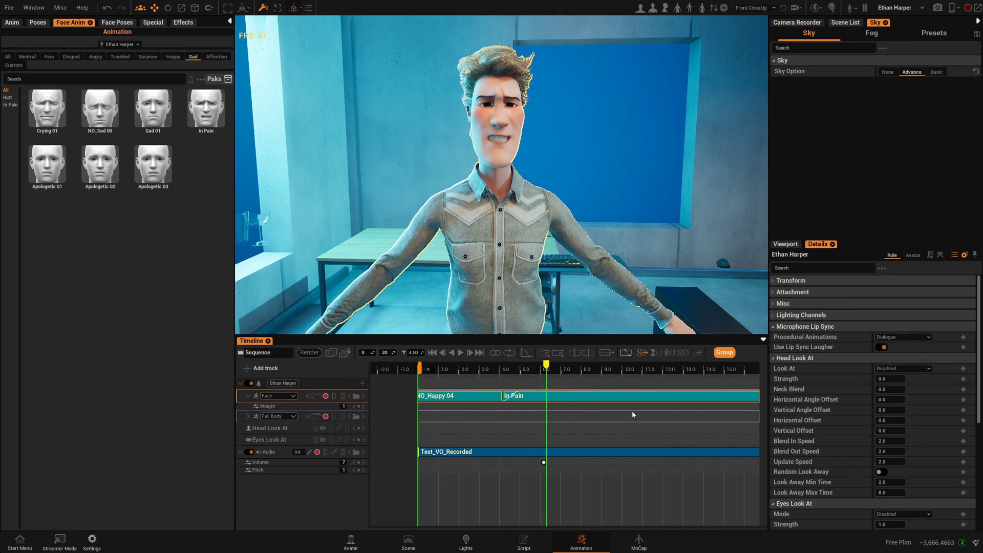
pyautogui.scroll(-5, 632, 411)
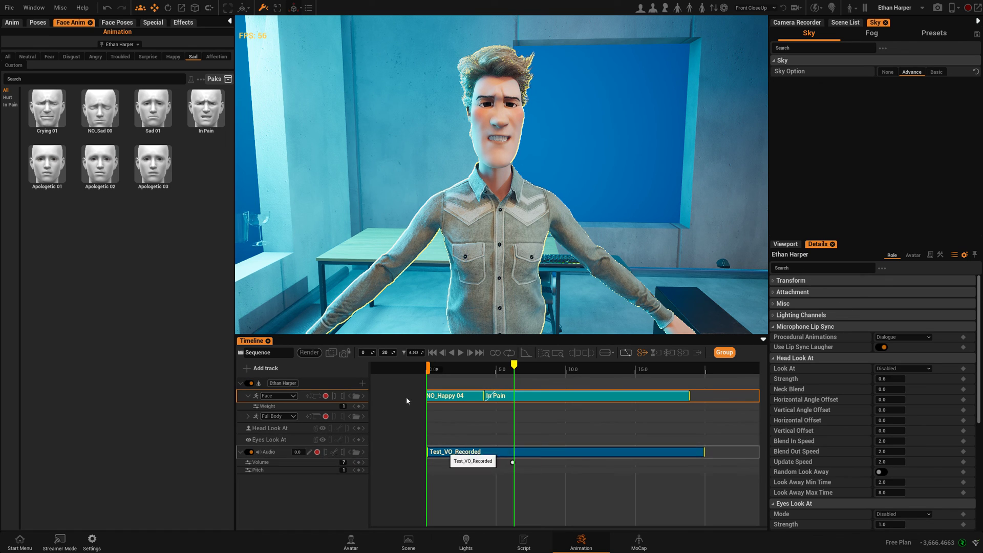
# Open Edit for Test_VO_Recorded, showing start 0, duration 19.896 and its lip-sync target
pyautogui.rightClick(486, 452)
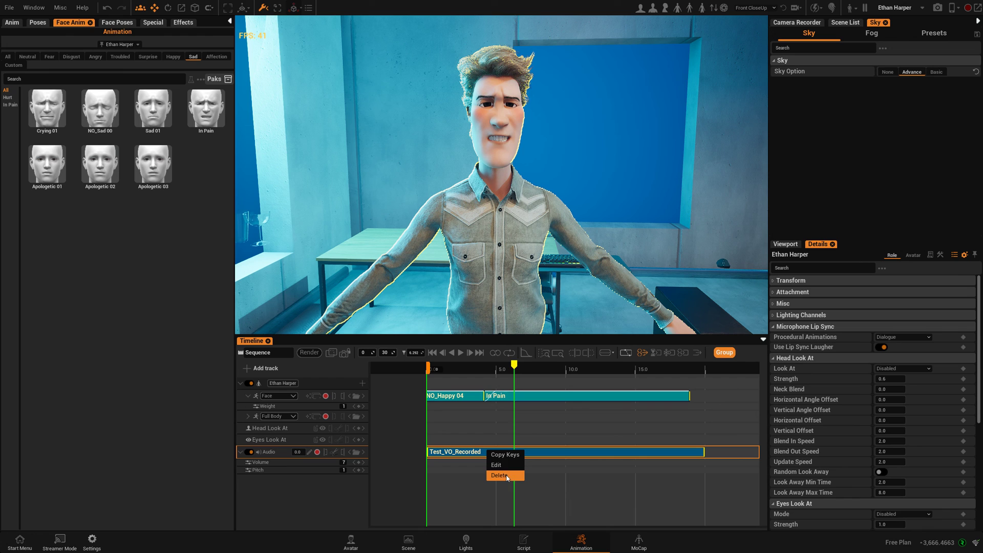
pyautogui.click(497, 465)
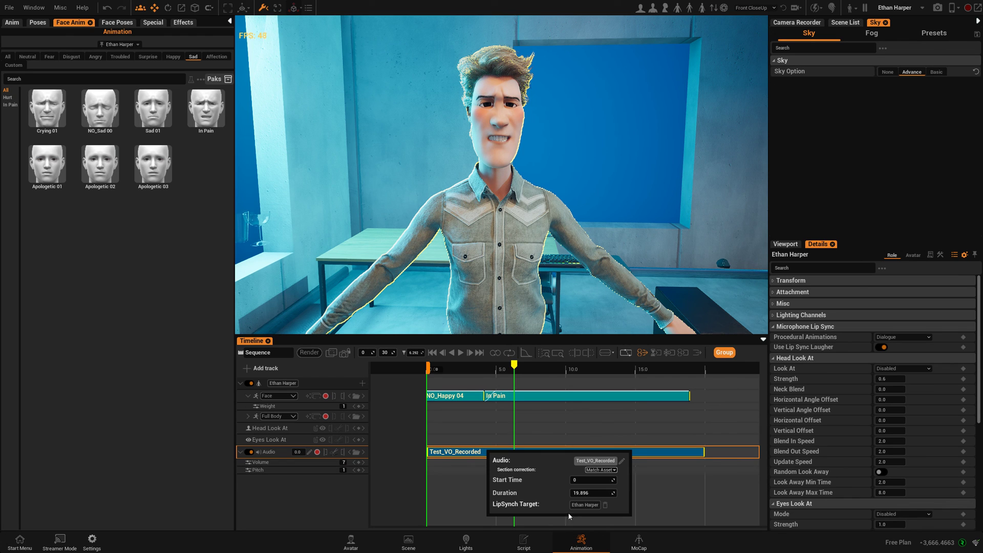